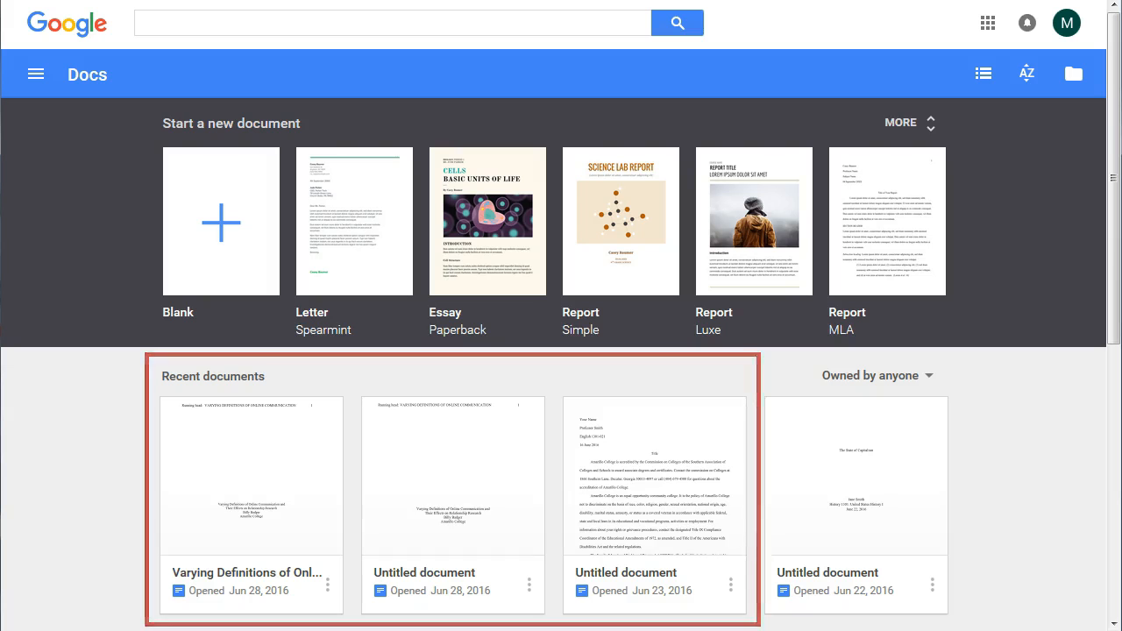
# - Create a new blank document and set its text to Times New Roman, size 12
pyautogui.click(220, 237)
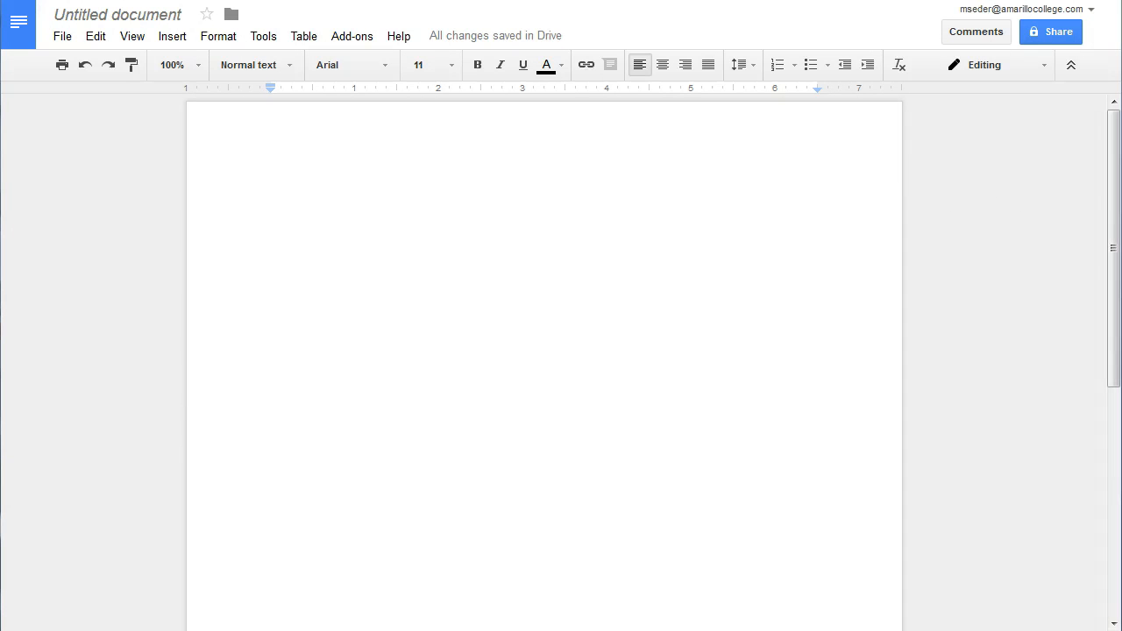
pyautogui.click(384, 65)
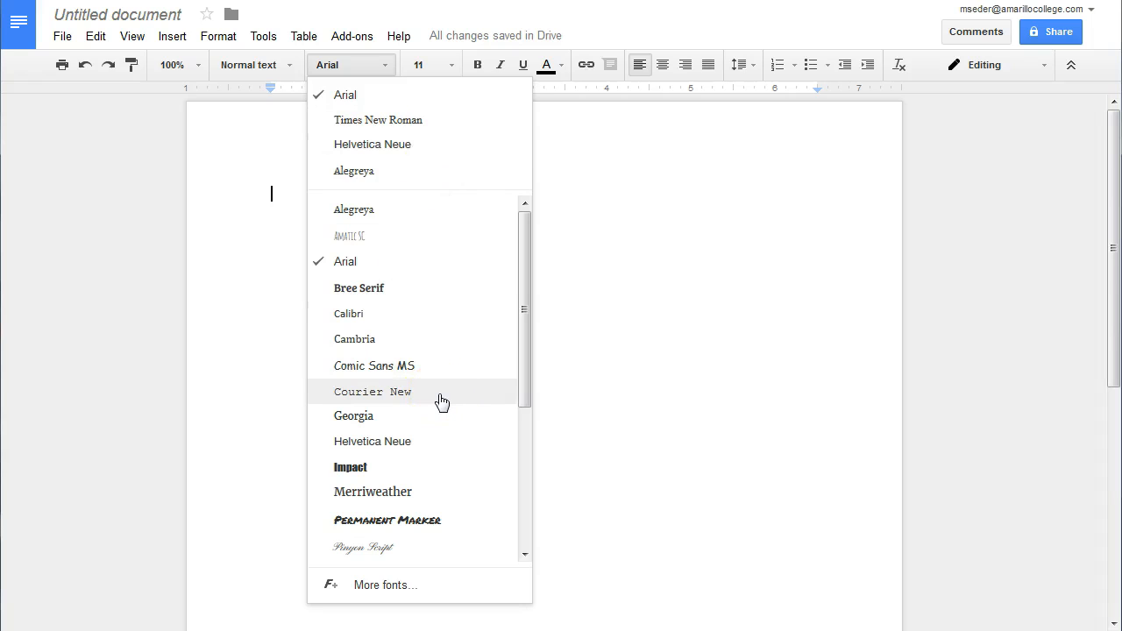
pyautogui.click(428, 121)
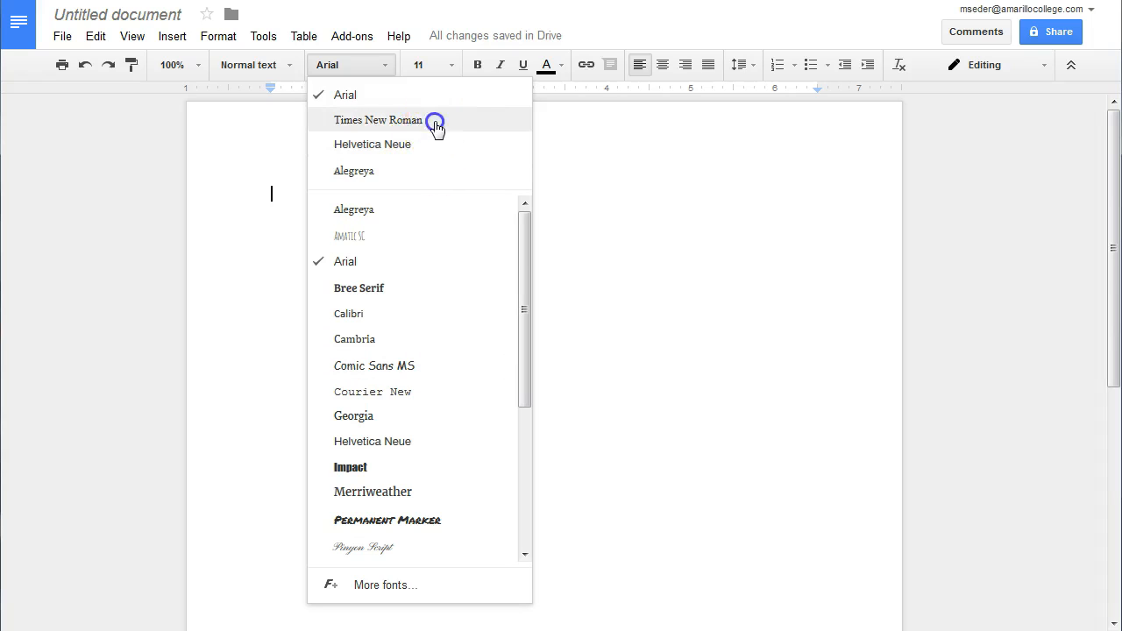
pyautogui.click(452, 65)
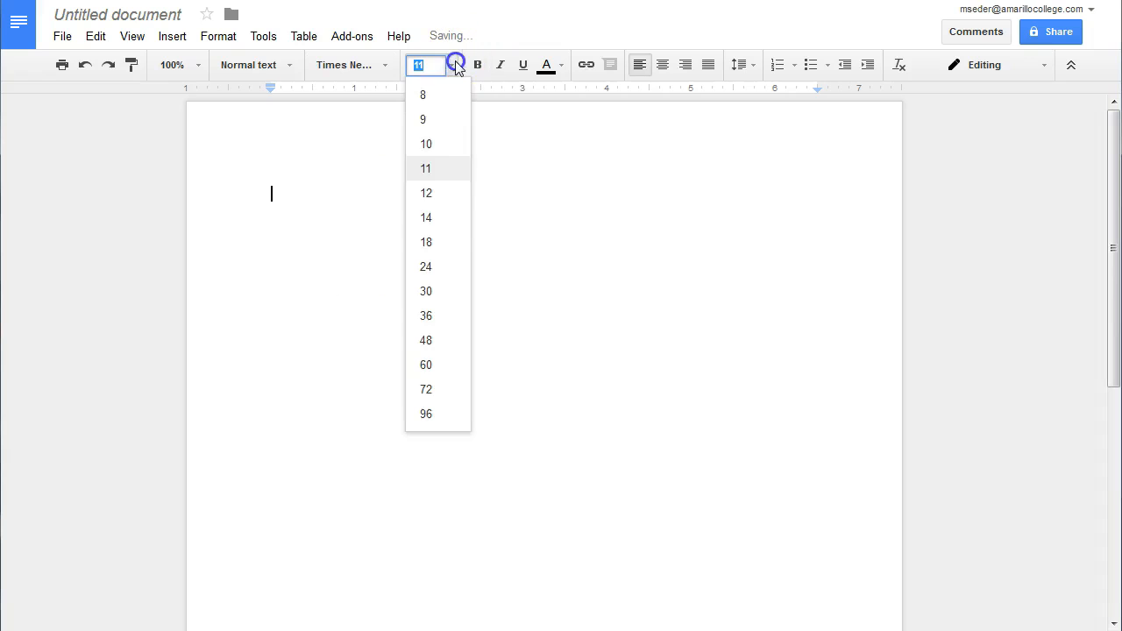
pyautogui.click(443, 194)
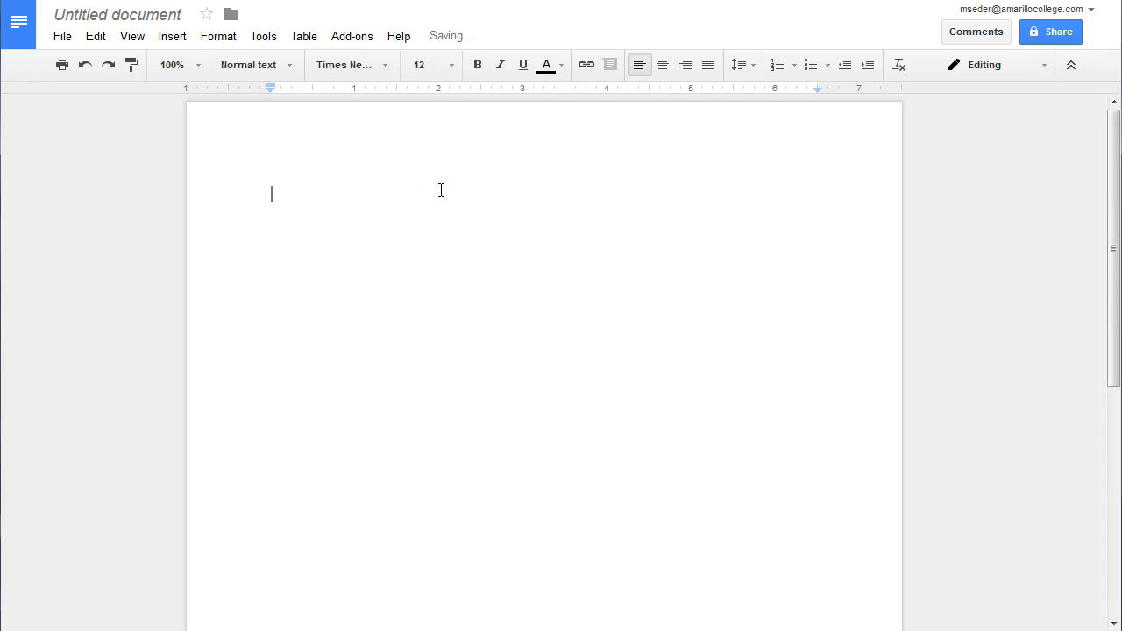
# - Set the line spacing to double and all four page margins to 0.75 inch
pyautogui.click(754, 68)
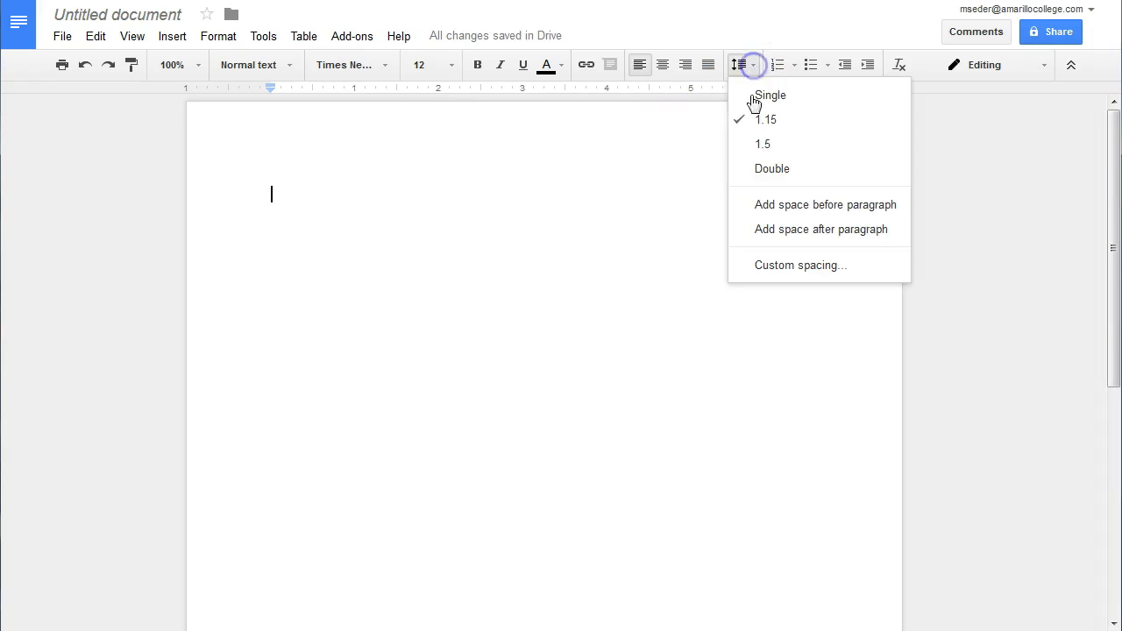
pyautogui.click(775, 170)
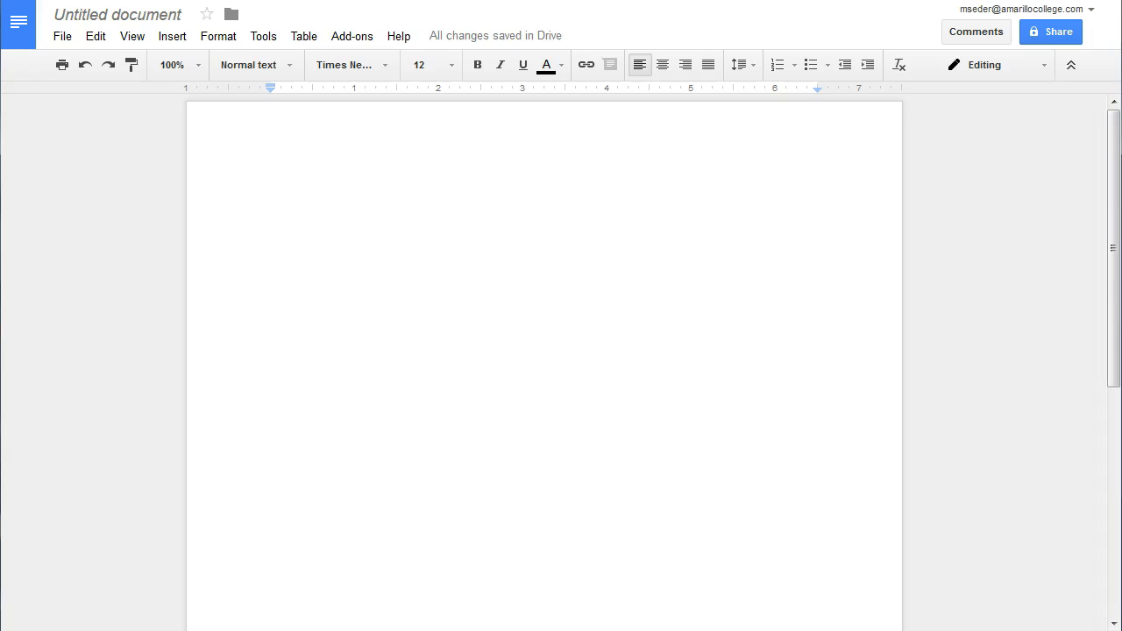
pyautogui.click(63, 37)
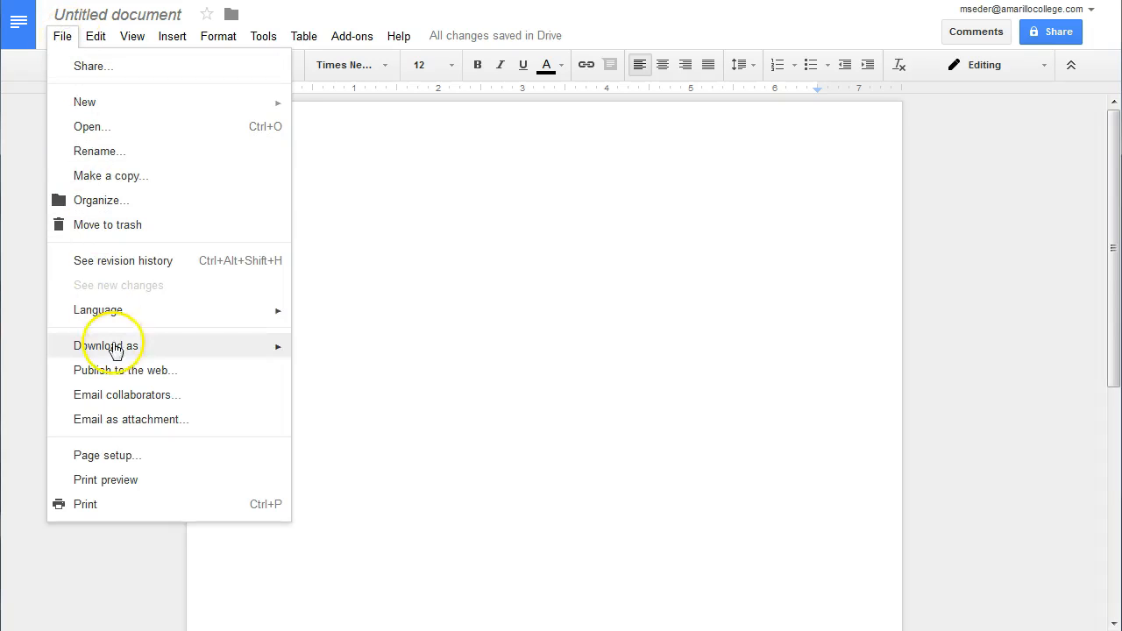
pyautogui.click(151, 455)
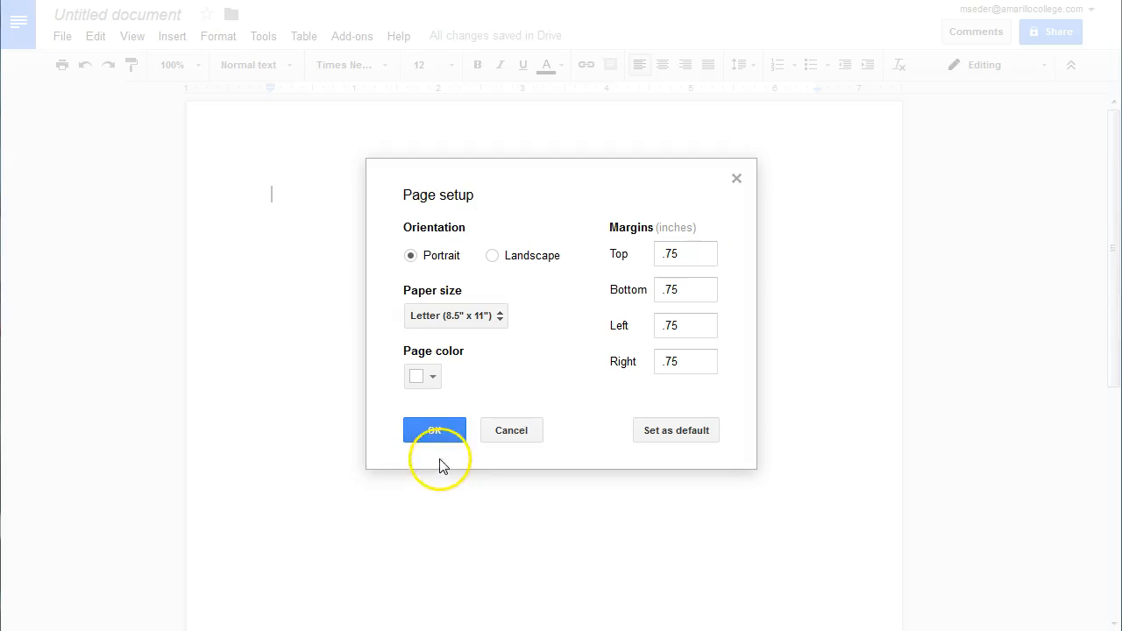
pyautogui.click(436, 431)
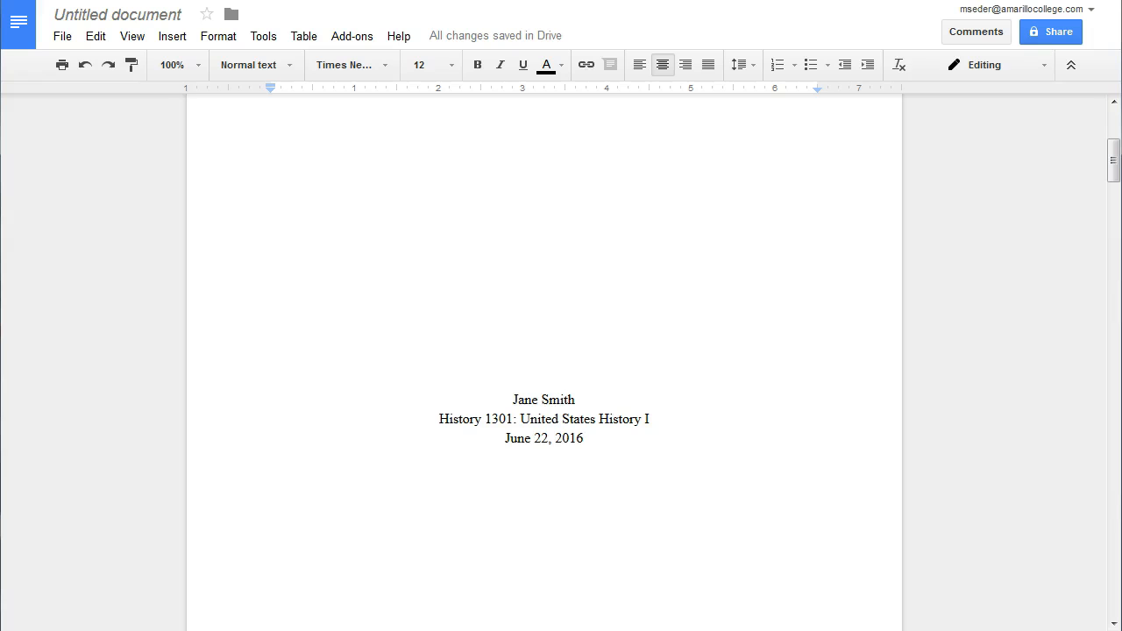
# - Examine the title page and the first page of body text at 75% zoom, and restore the zoom to 100%
pyautogui.click(199, 72)
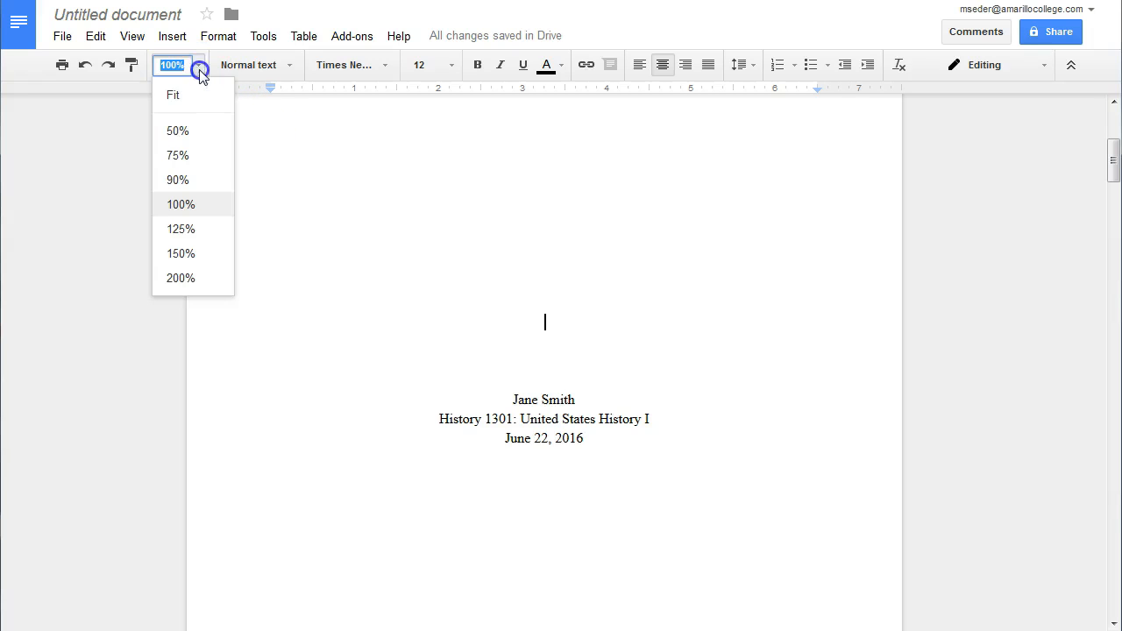
pyautogui.click(200, 156)
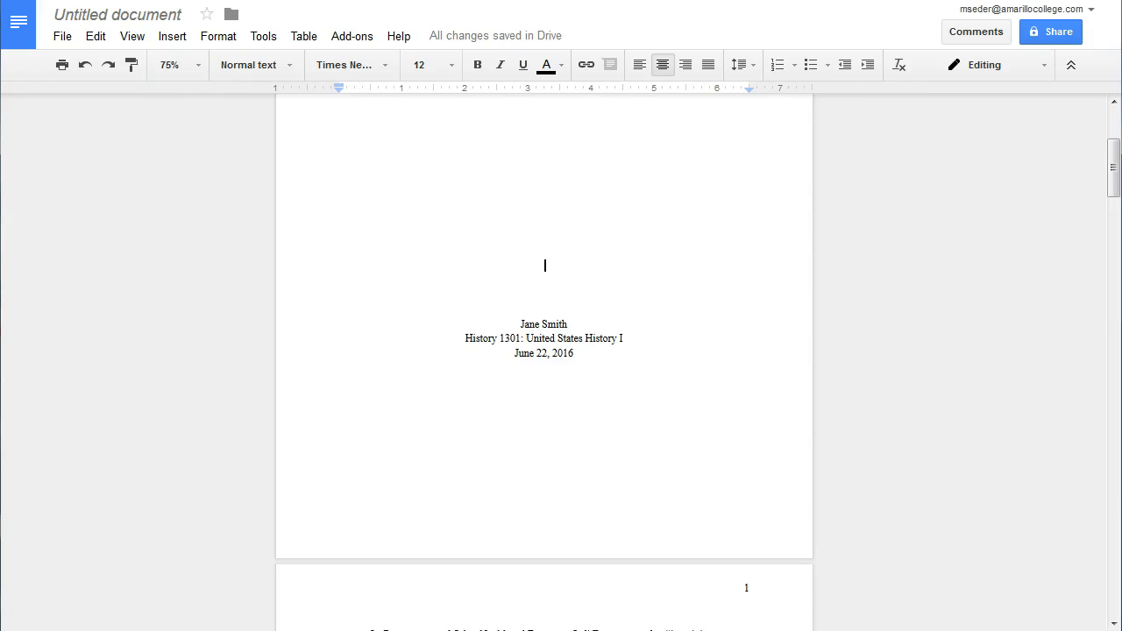
pyautogui.scroll(3, 543, 351)
pyautogui.scroll(-8, 543, 351)
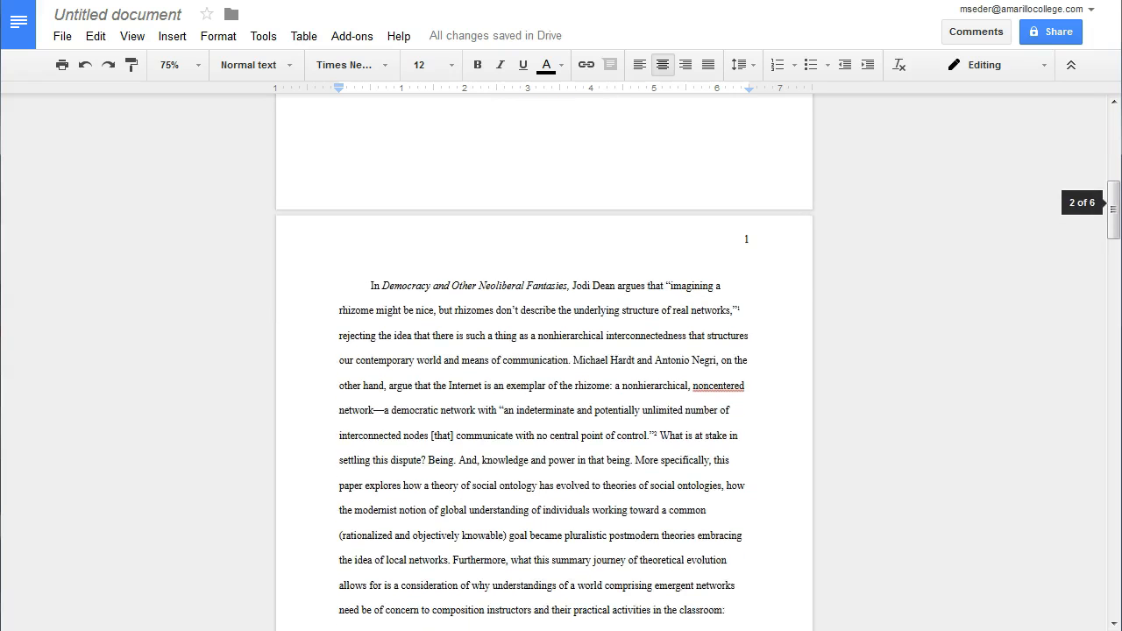
pyautogui.click(169, 64)
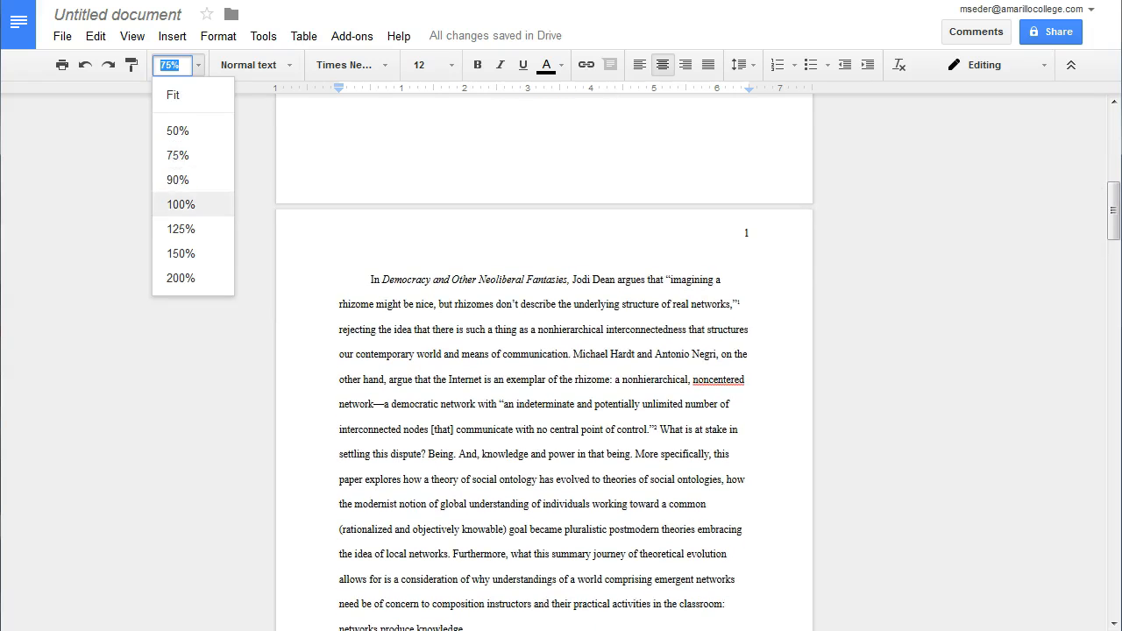
pyautogui.click(181, 204)
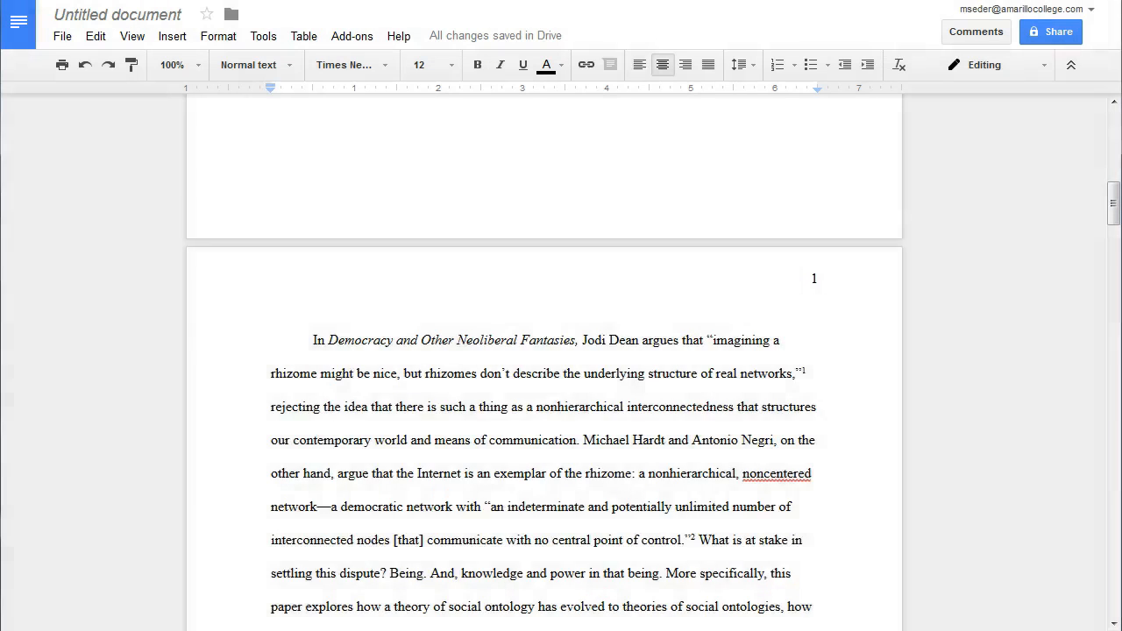
# - Insert page numbers in the header of the first body page, using the option that starts numbering after the title page
pyautogui.click(247, 241)
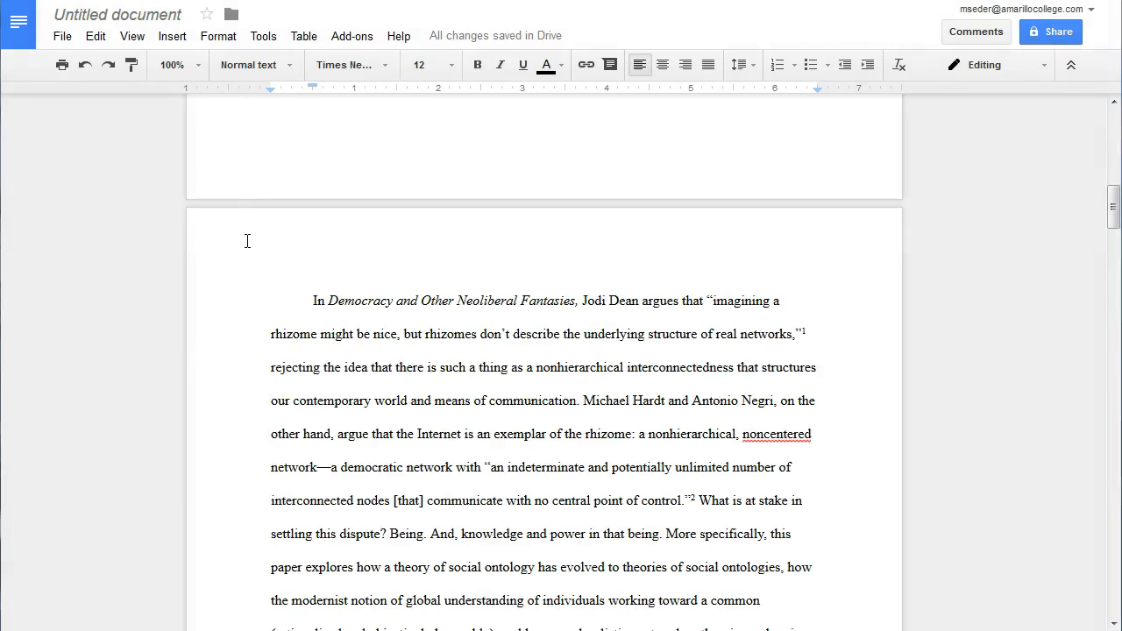
pyautogui.doubleClick(251, 238)
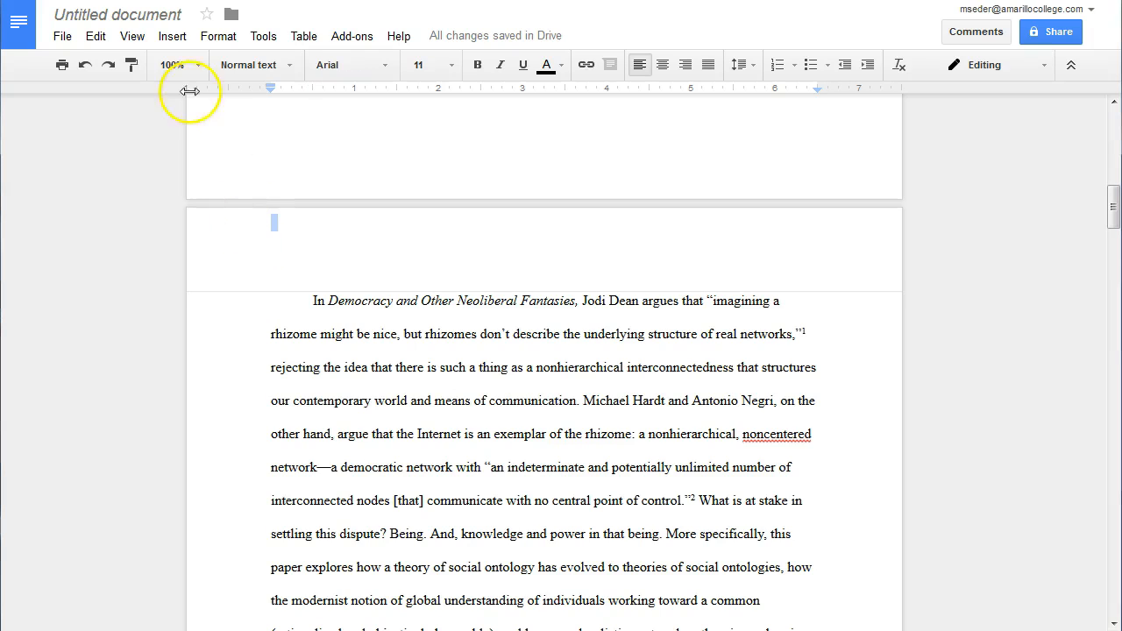
pyautogui.click(175, 41)
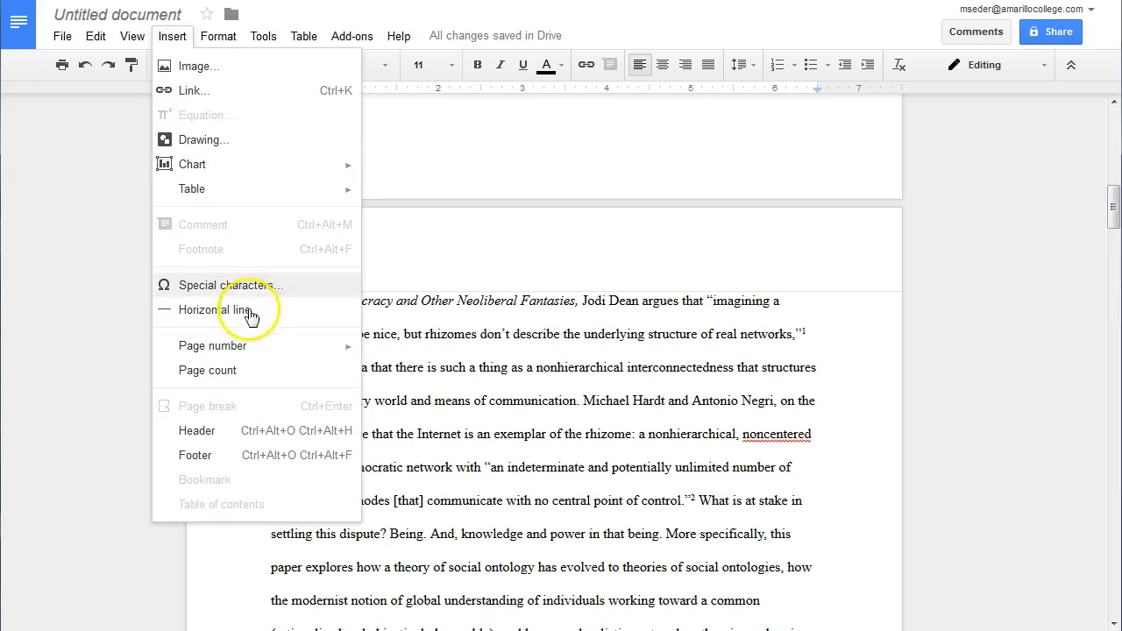
pyautogui.moveTo(253, 355)
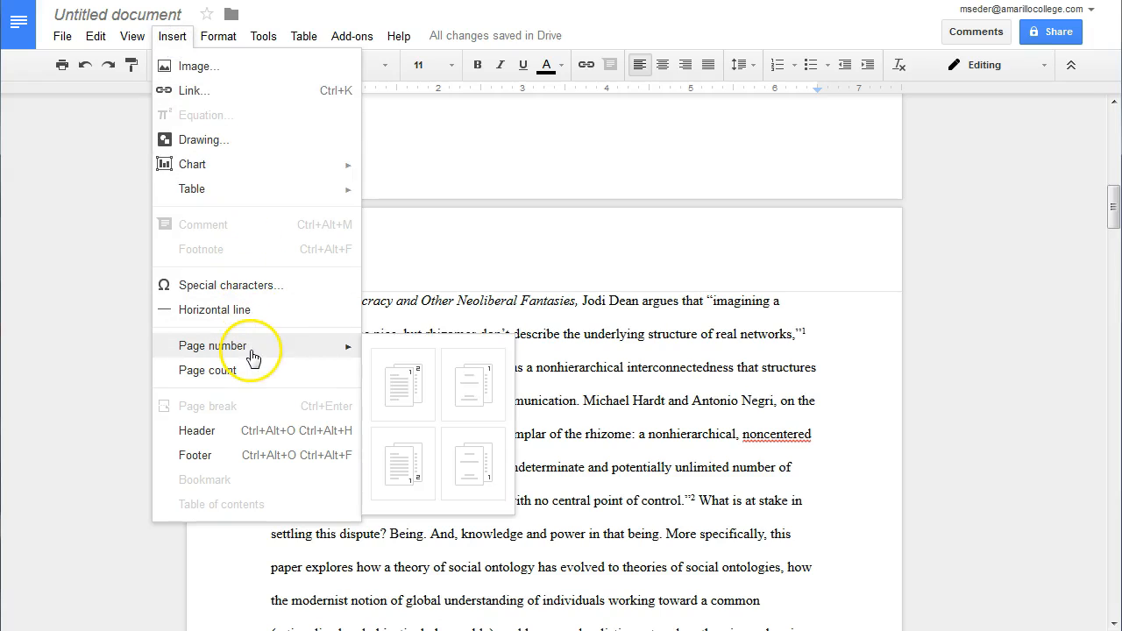
pyautogui.click(469, 402)
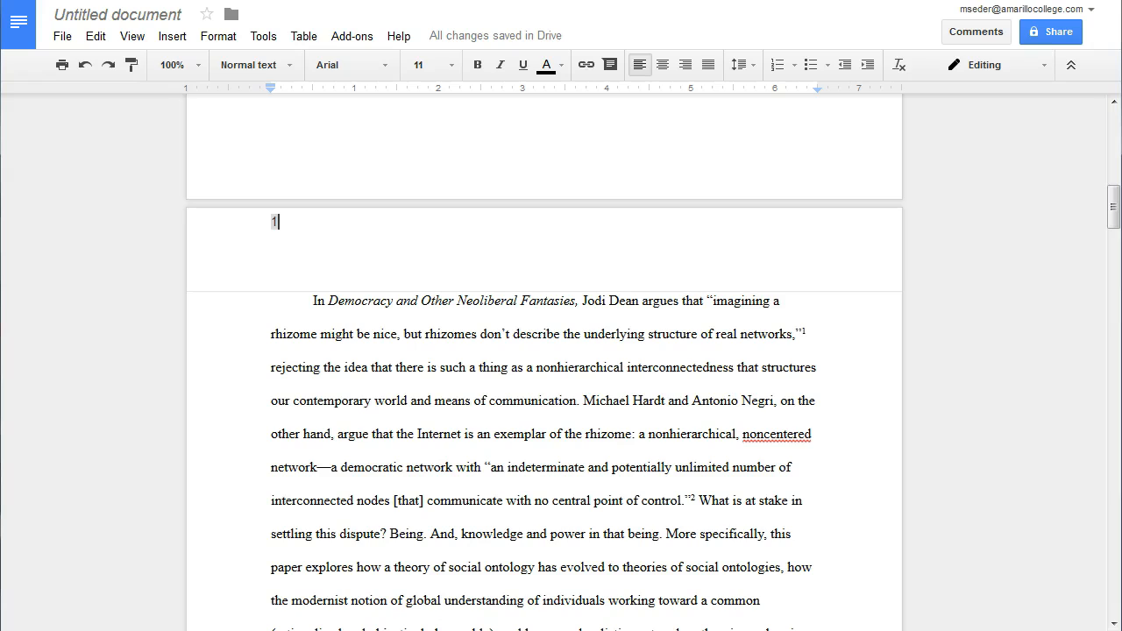
# - Set the header to single line spacing and add a blank line above the page number
pyautogui.click(752, 69)
pyautogui.click(762, 89)
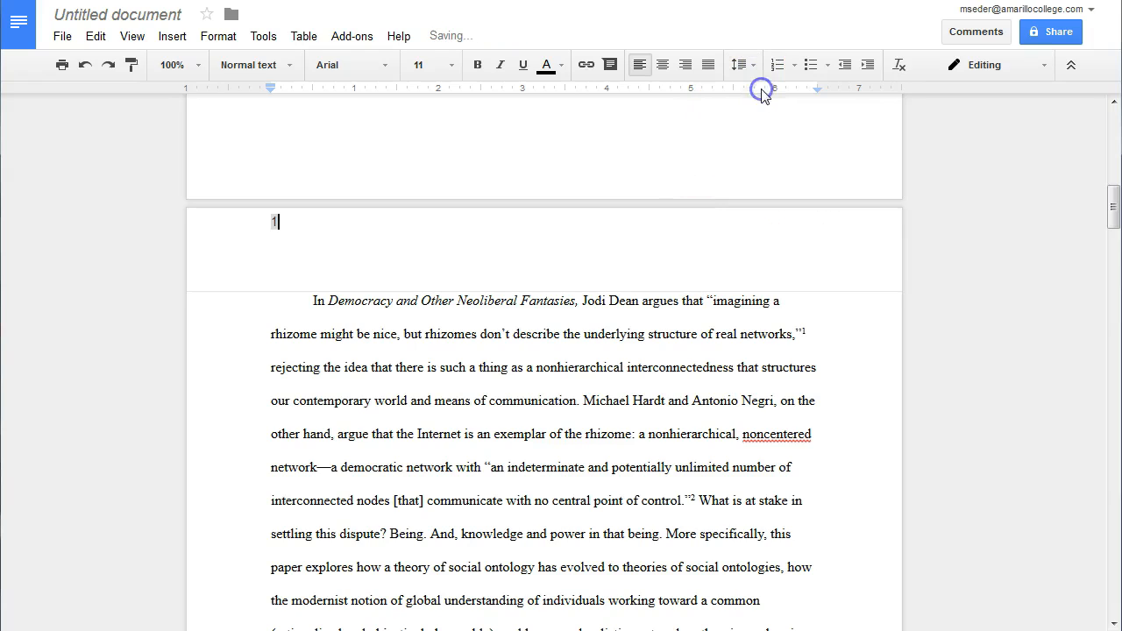
pyautogui.click(272, 221)
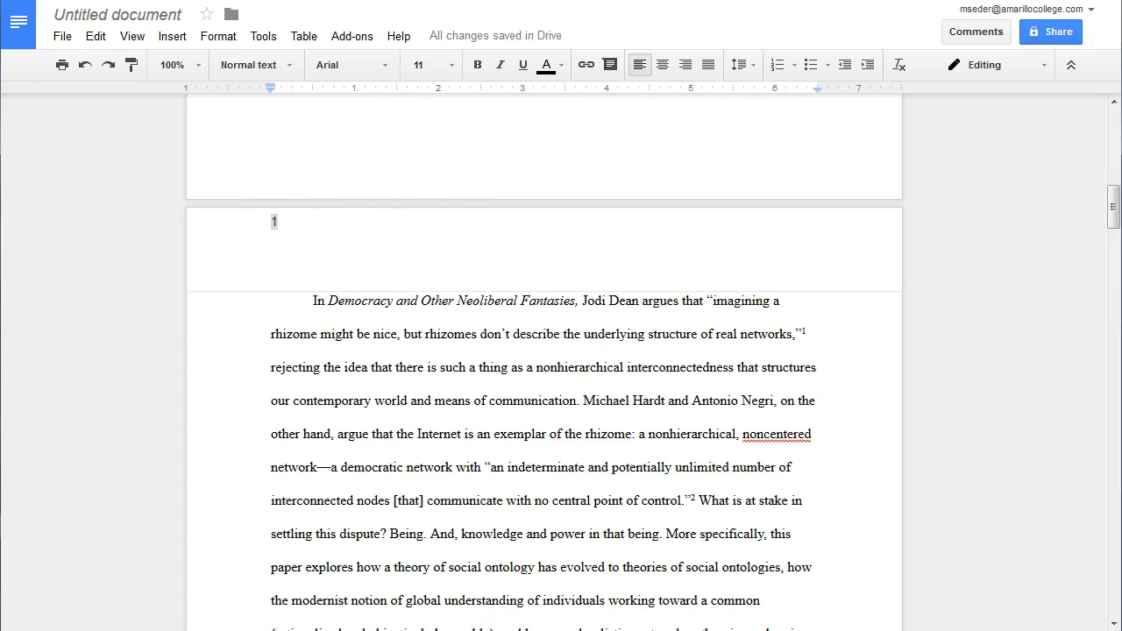
pyautogui.press('Return')
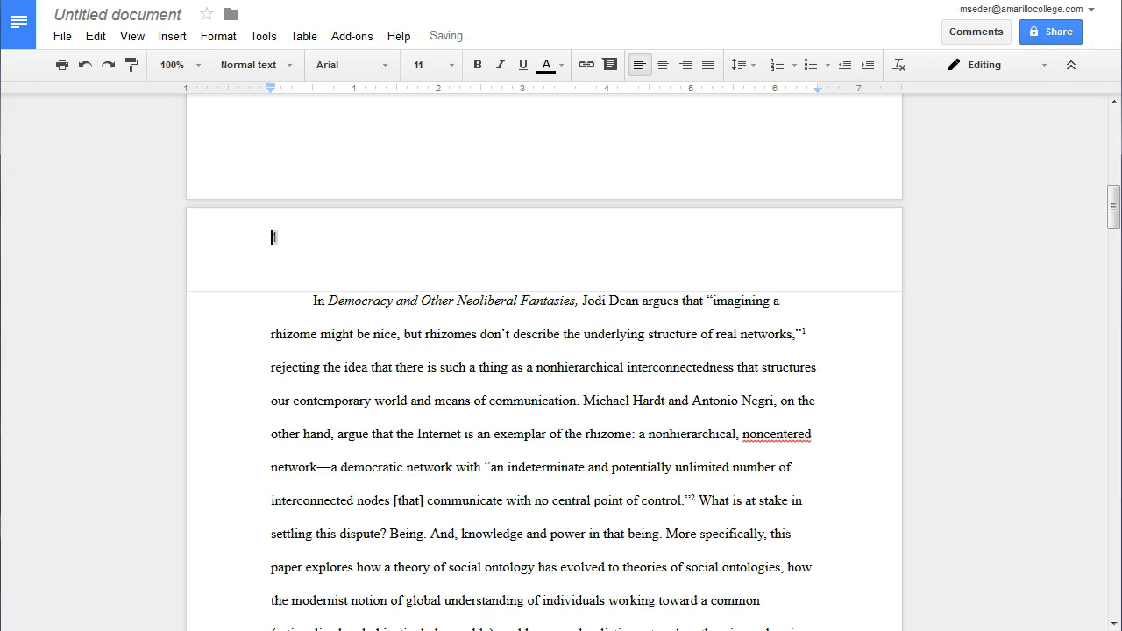
# - Right-align the page number in the header and format it in Times New Roman, size 12
pyautogui.click(685, 65)
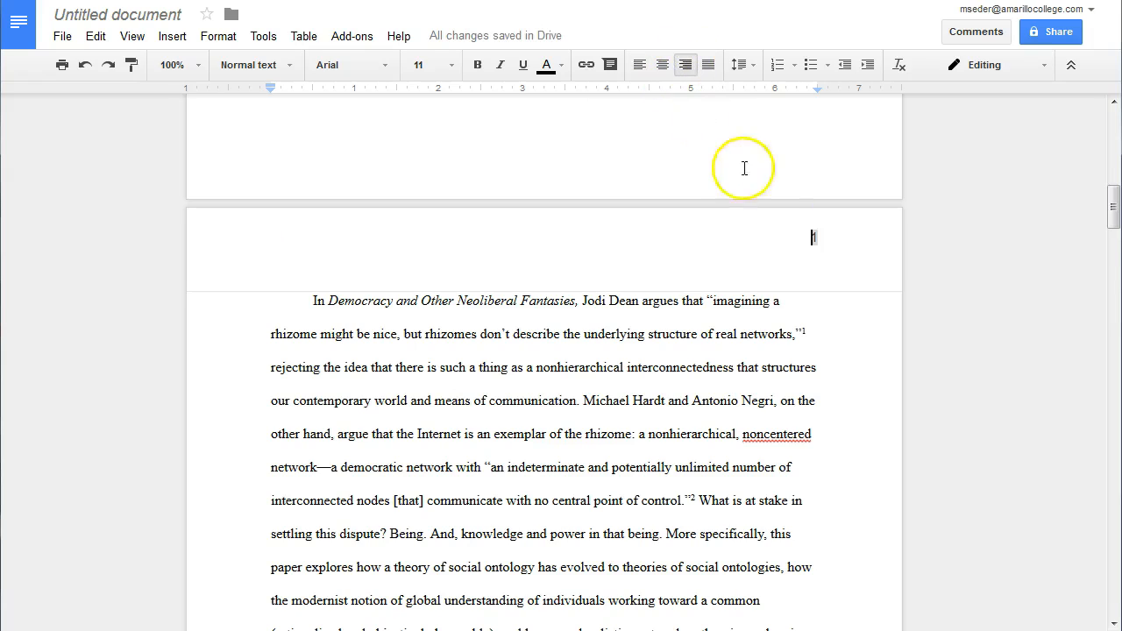
pyautogui.moveTo(832, 236); pyautogui.dragTo(806, 238)
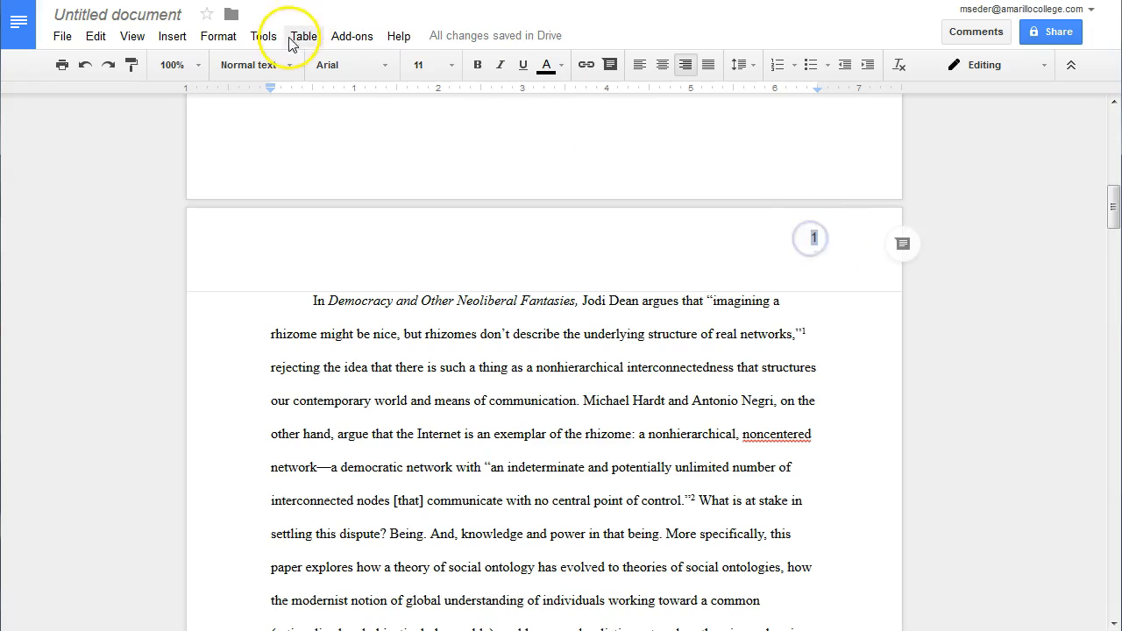
pyautogui.click(358, 68)
pyautogui.click(408, 119)
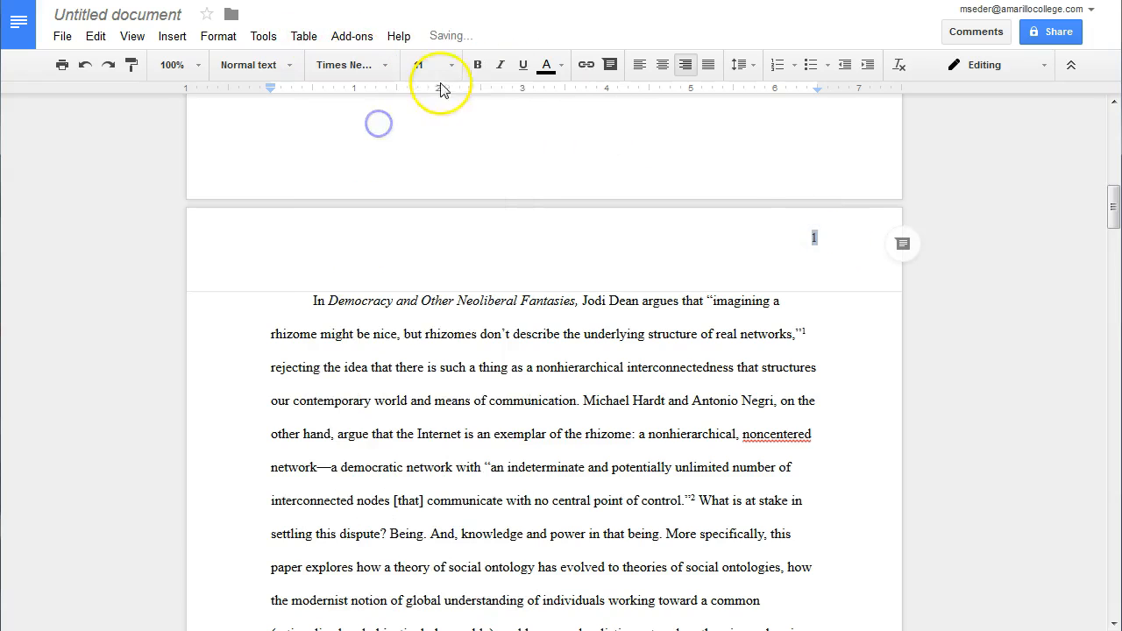
pyautogui.click(454, 72)
pyautogui.click(441, 189)
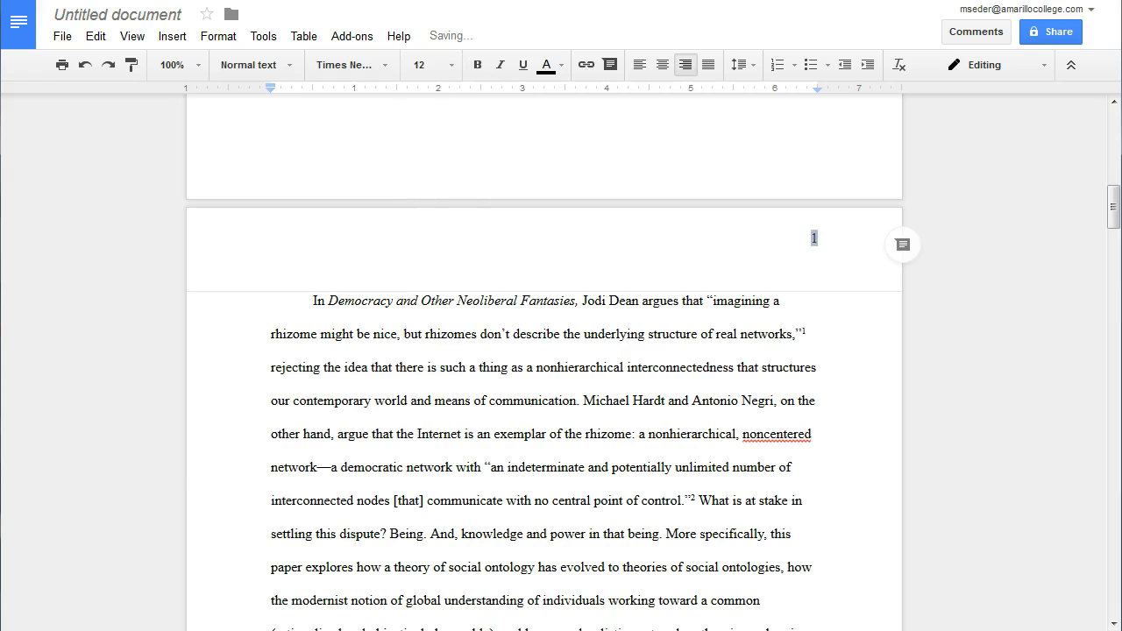